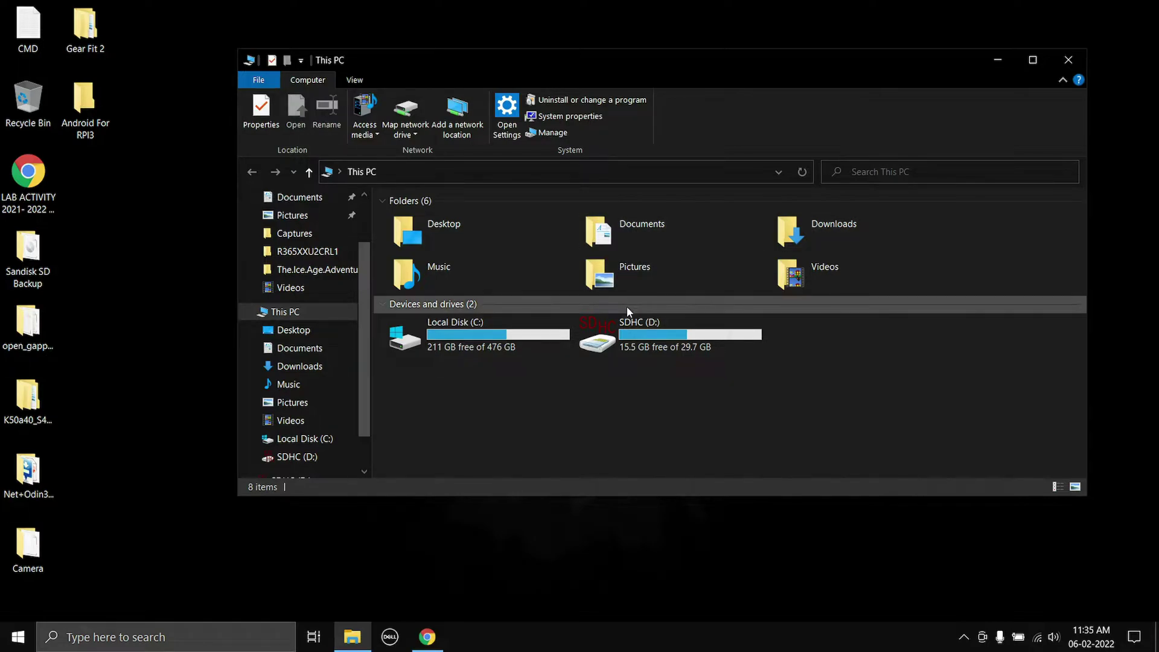
- Open the format settings for the SDHC (D:) drive and set the volume label to Sandisk
drag(31, 269, 61, 256)
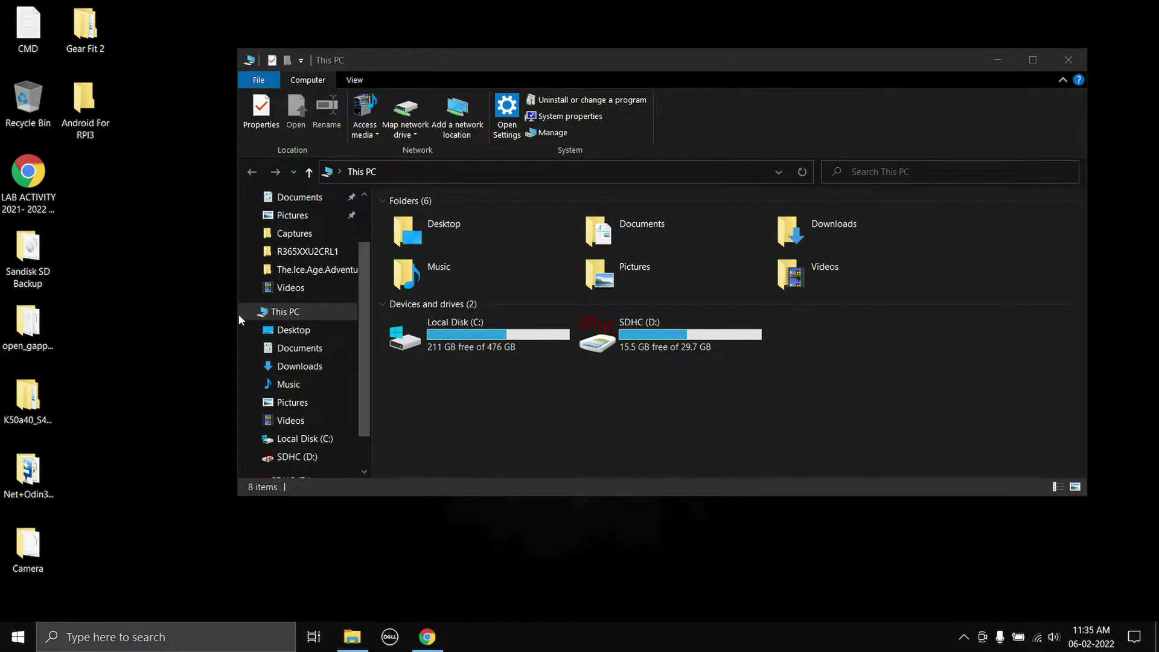
click(704, 338)
right_click(700, 341)
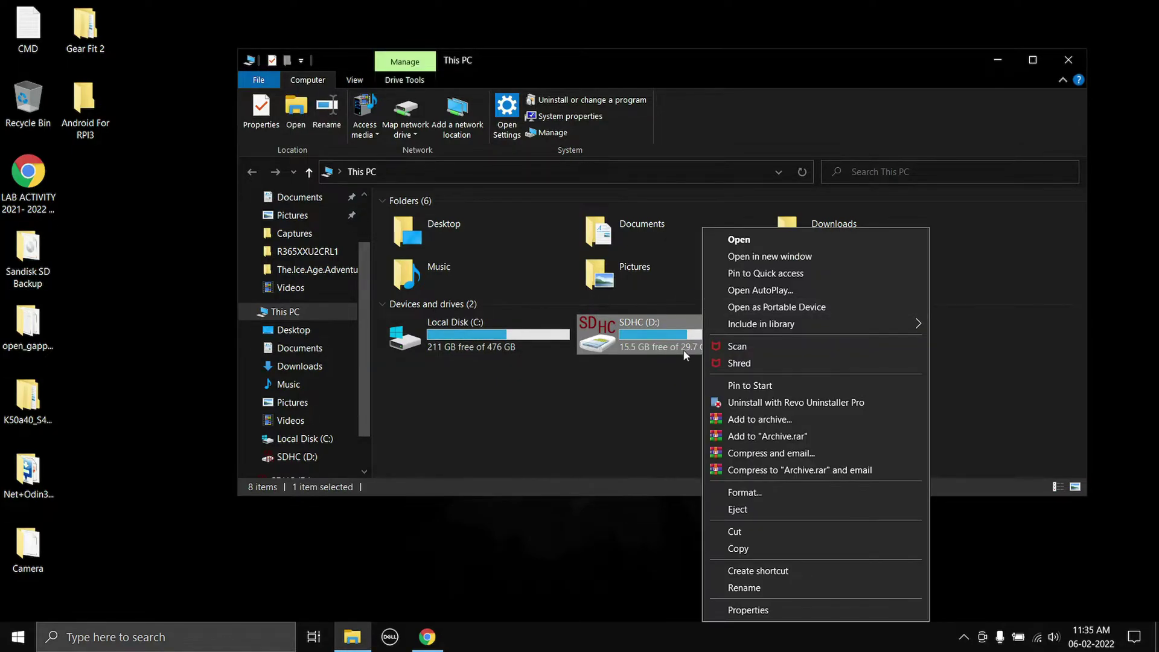
click(746, 494)
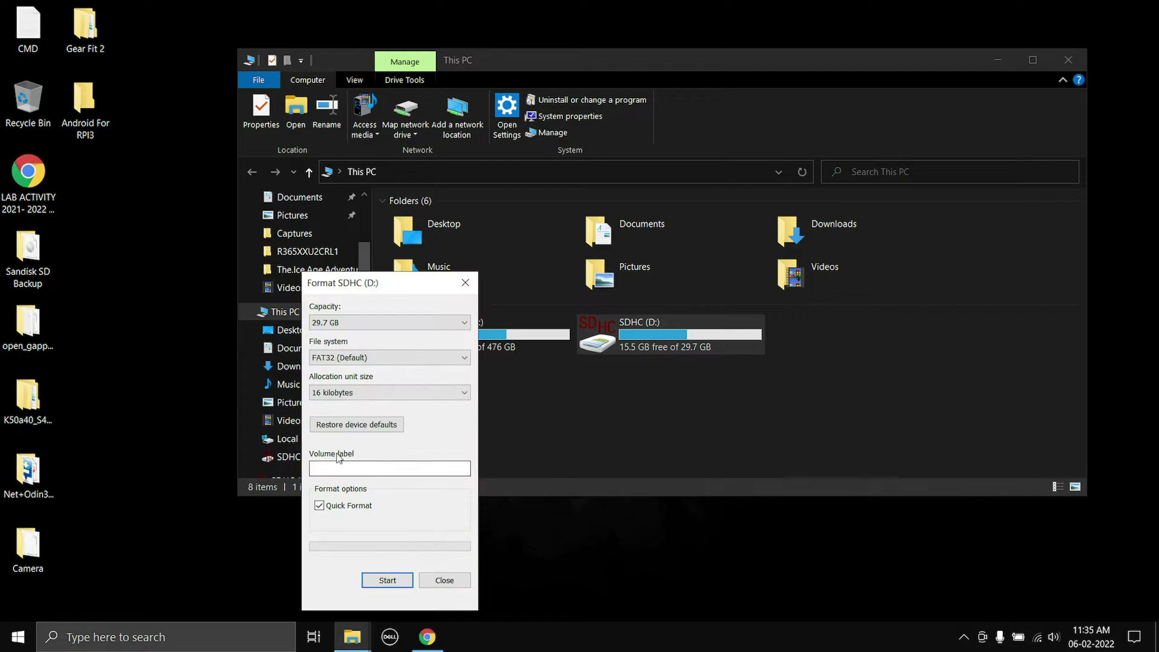
click(352, 469)
text(S)
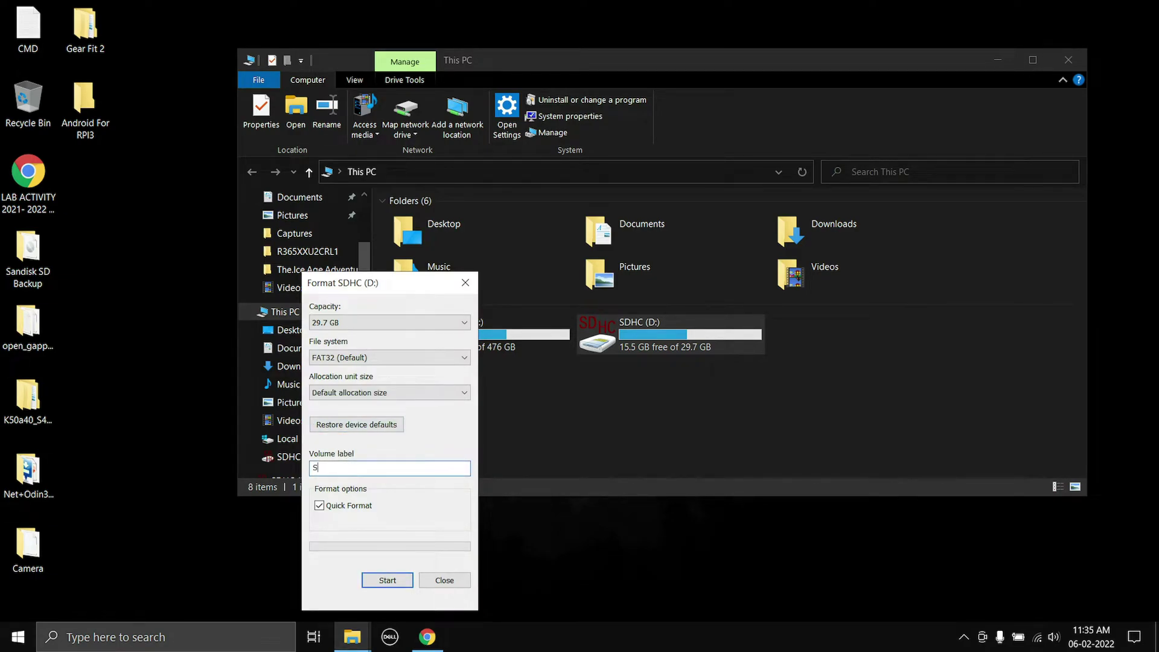
text(andisk)
- Run the FAT32 quick format on drive D: and close the format dialog and This PC window
click(387, 580)
key(Return)
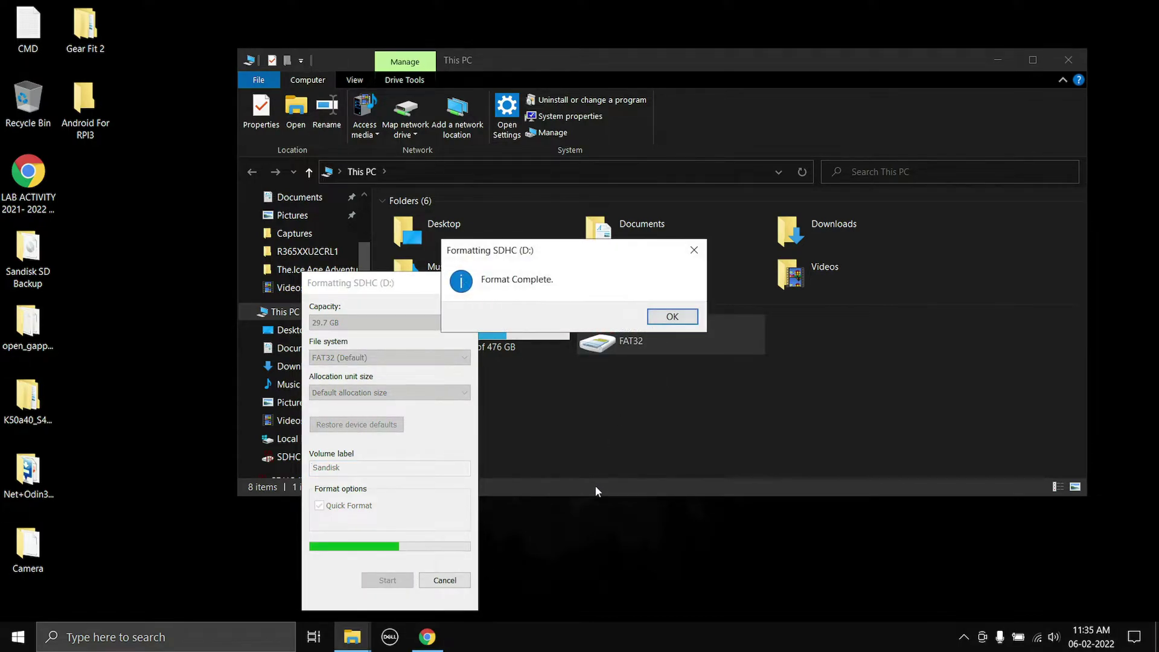
click(672, 316)
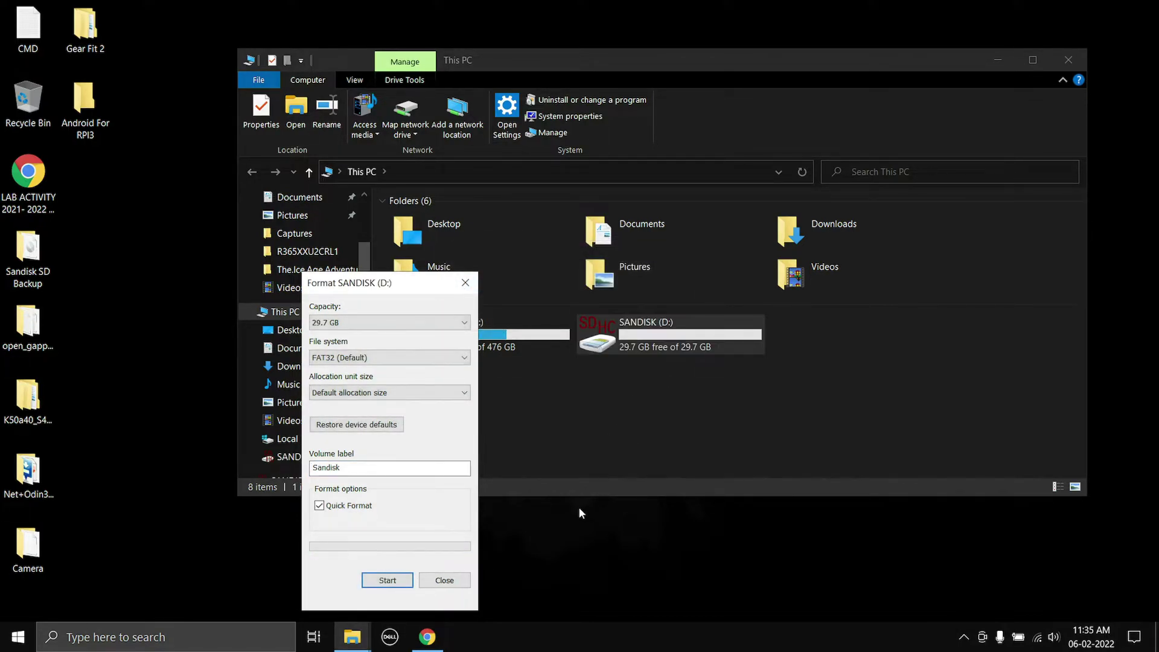
click(444, 580)
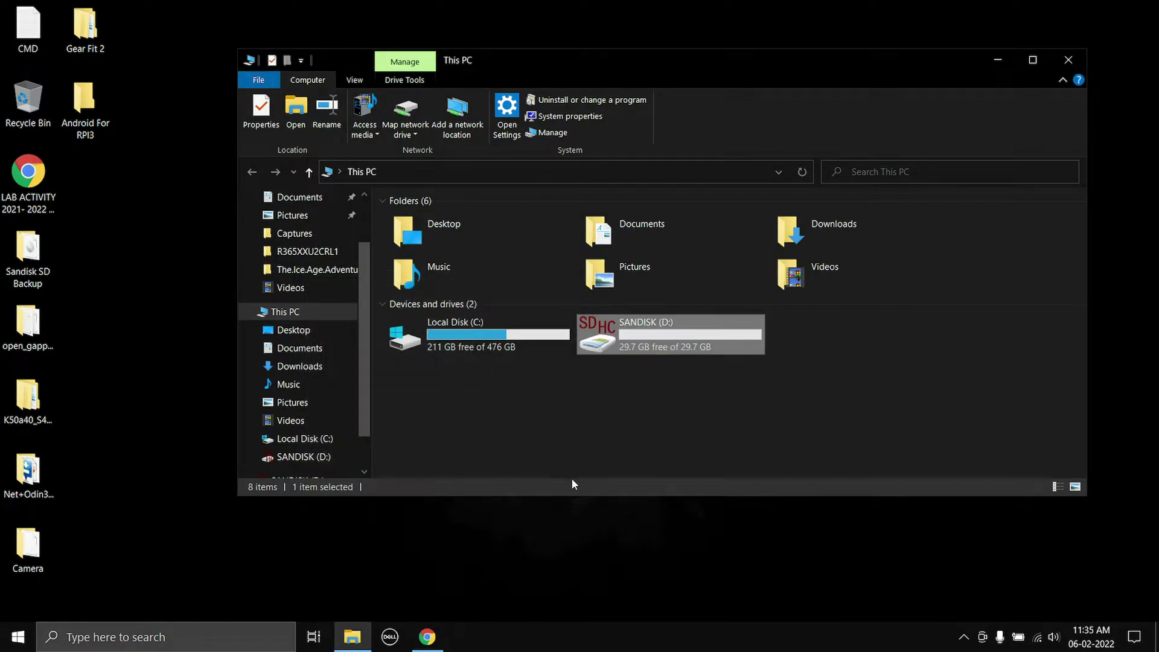
click(610, 452)
click(1067, 60)
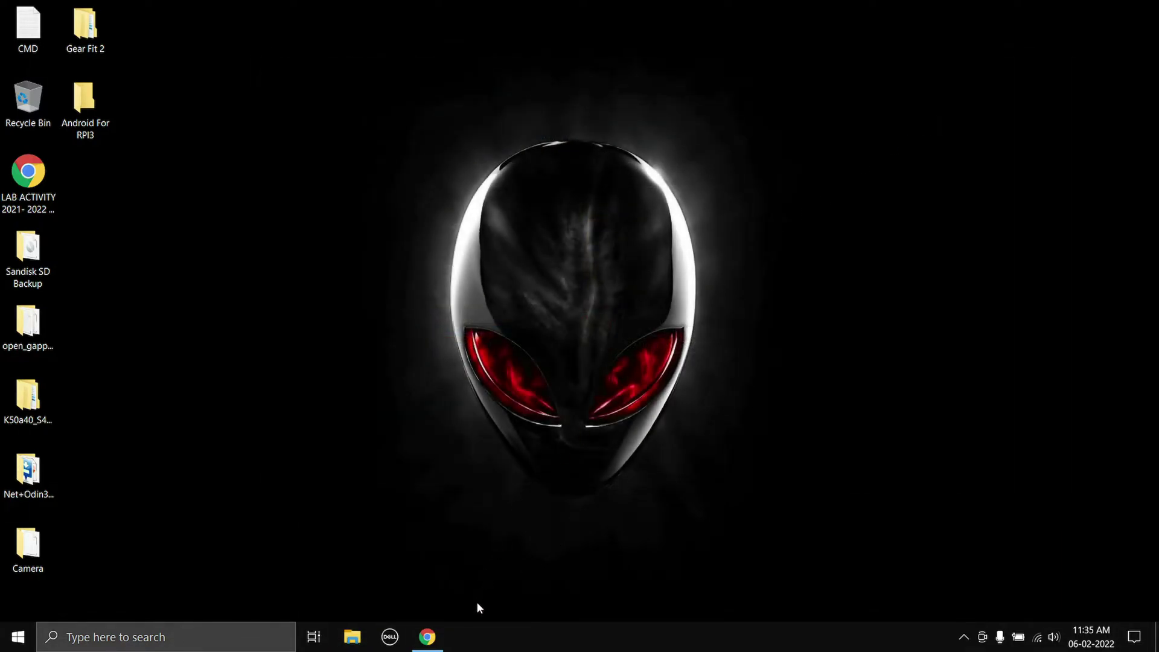
- Switch to Chrome and review the LineageOS 17.1 rpi3 download, the Open GApps ARM 10.0 pico selection and the balenaEtcher page
click(427, 636)
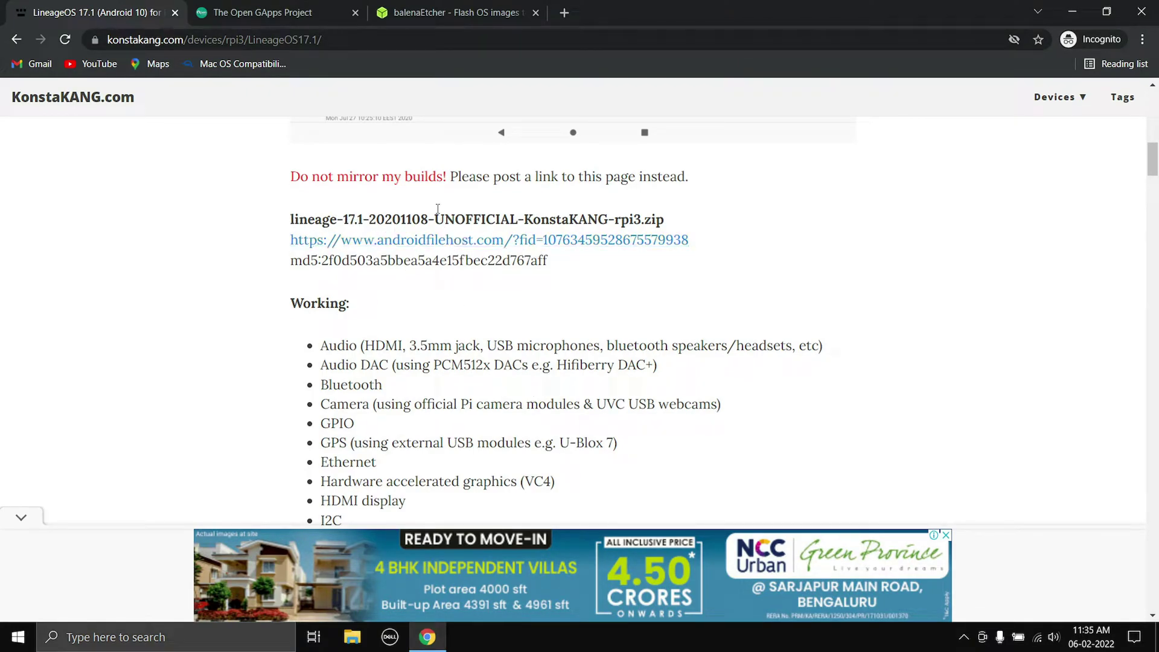
click(302, 40)
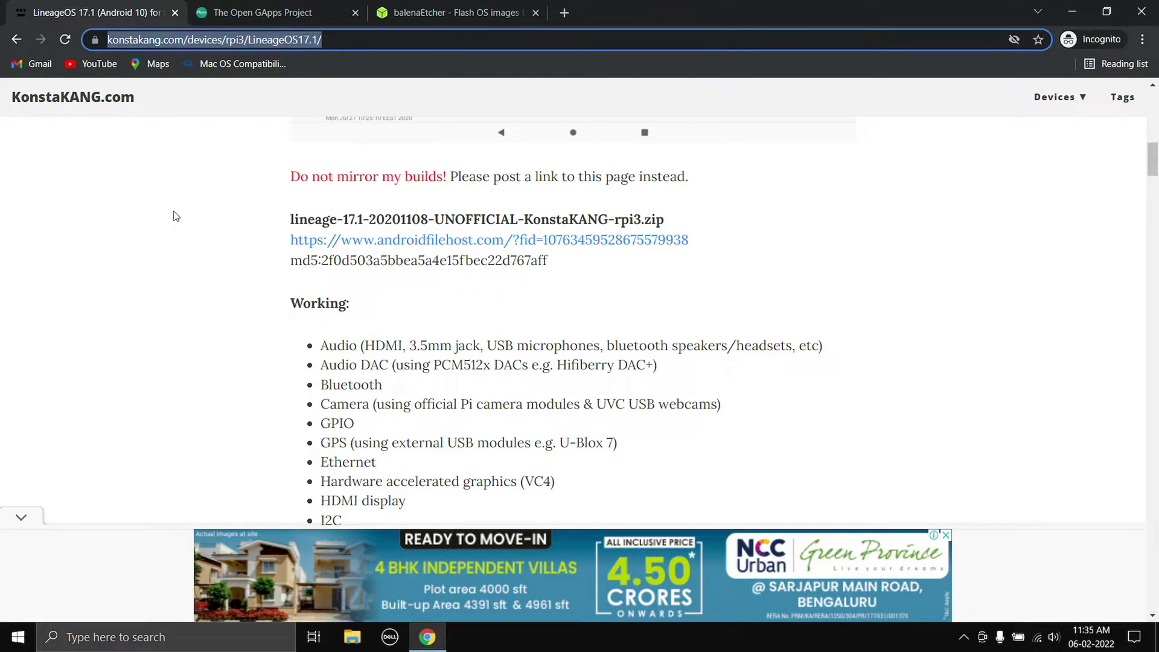
click(253, 12)
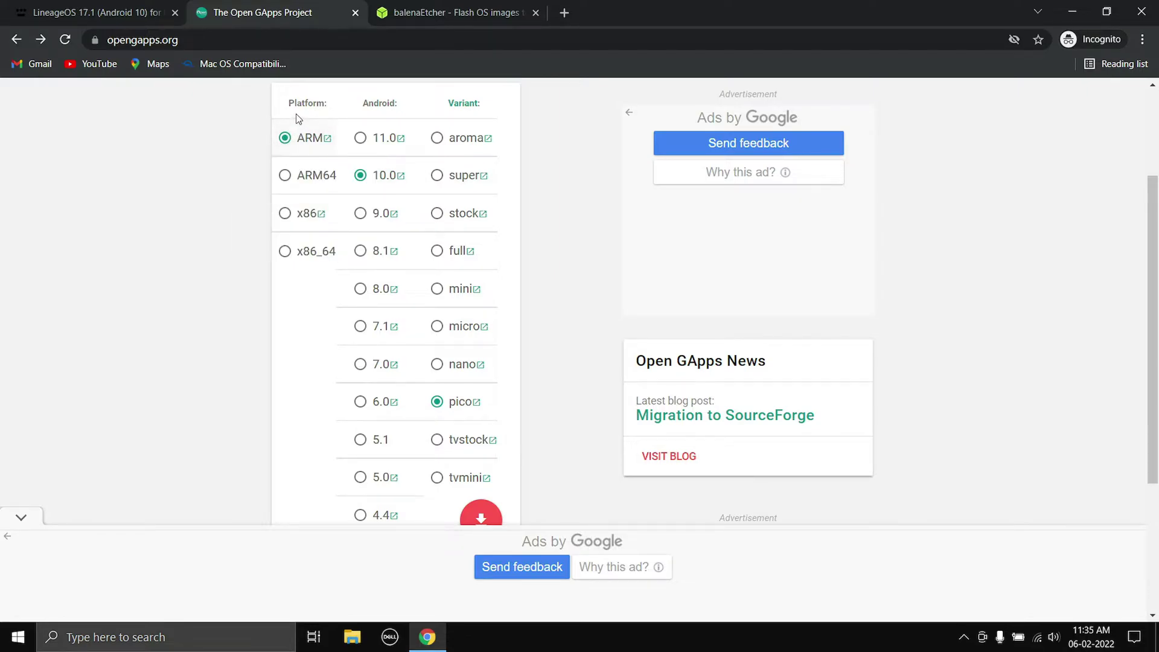
mouse_move(297, 138)
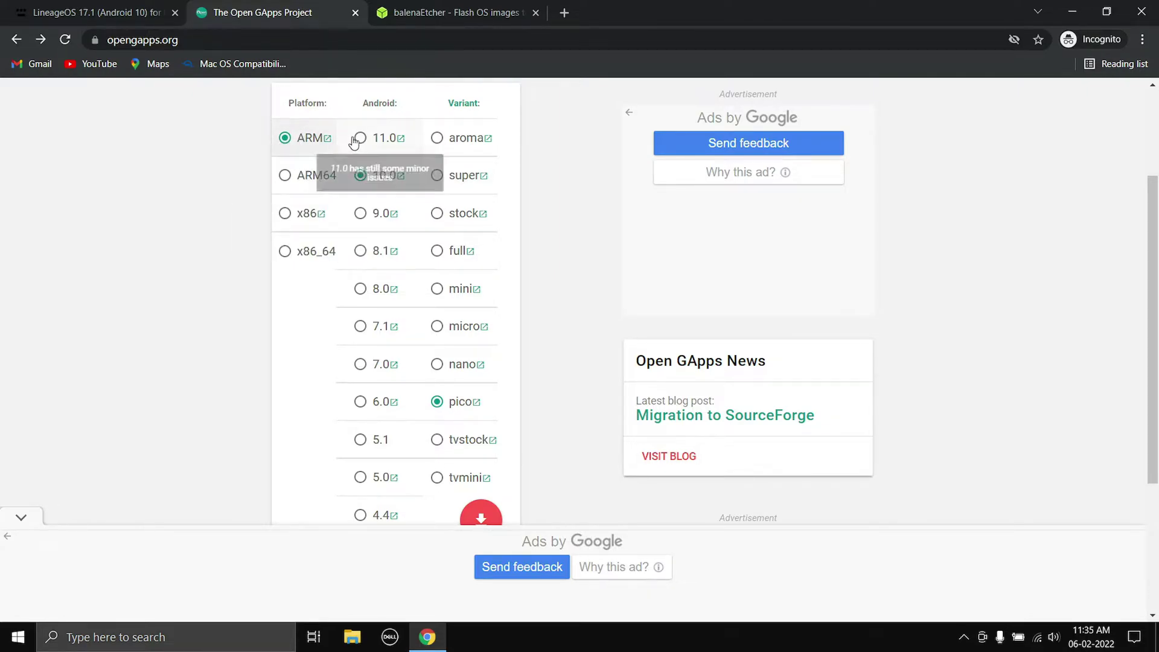
mouse_move(449, 406)
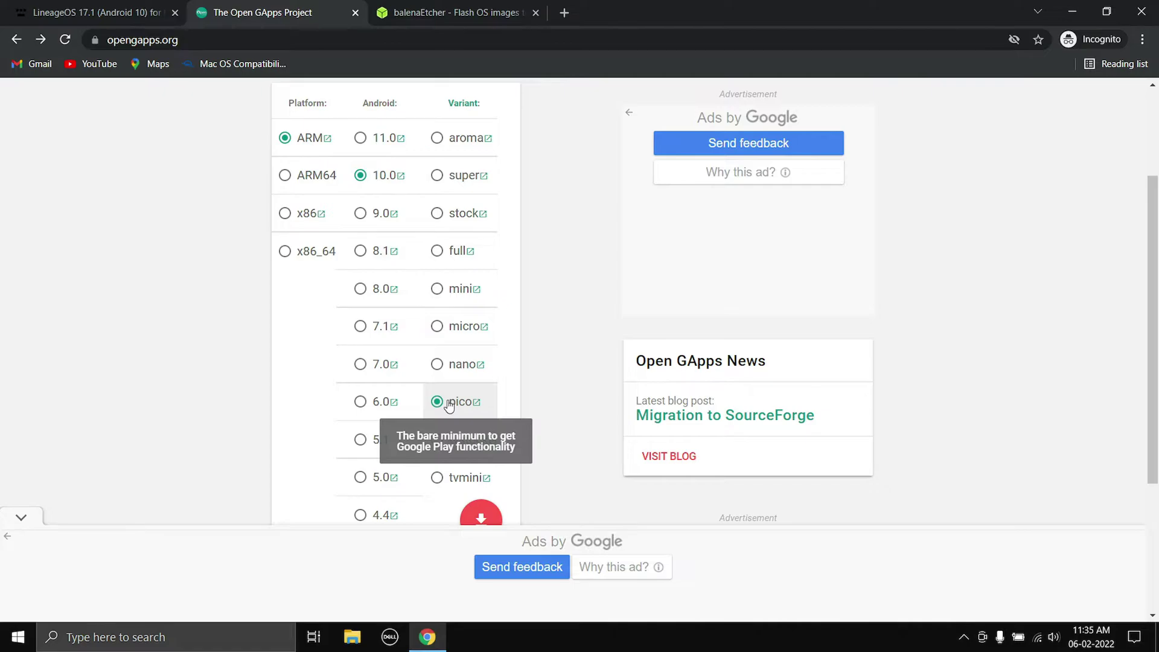
click(451, 13)
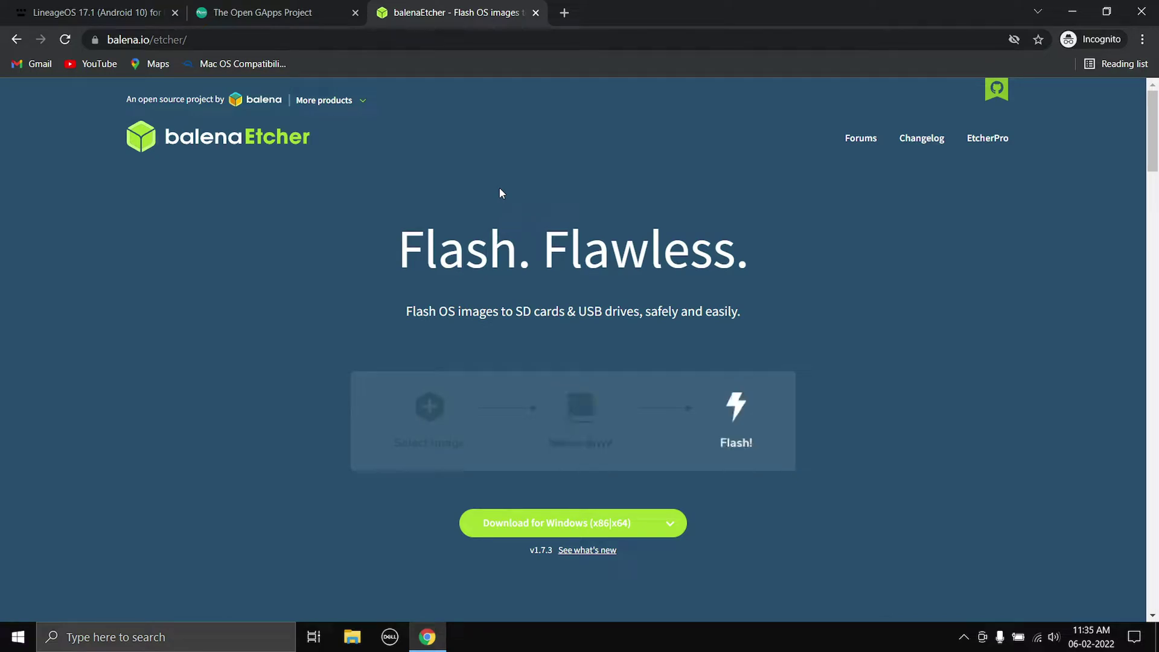
scroll(558, 307, down, 2)
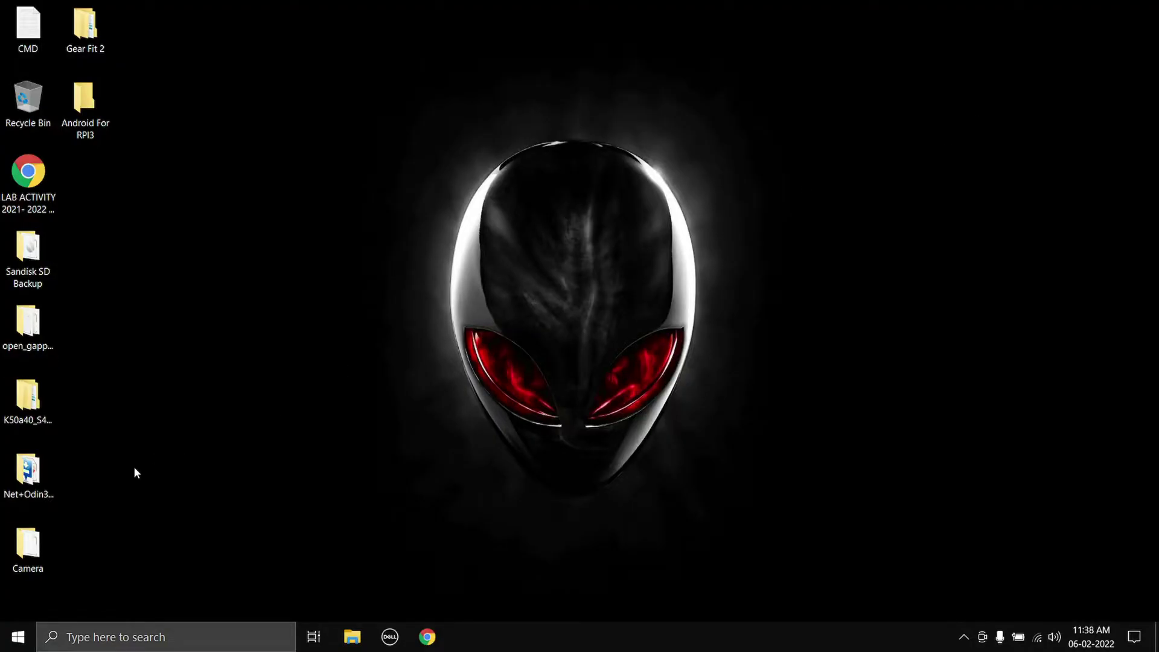
- Extract the lineage-17.1-20201108-UNOFFICIAL ZIP archive inside the desktop's Android For RPI3 folder
key(super)
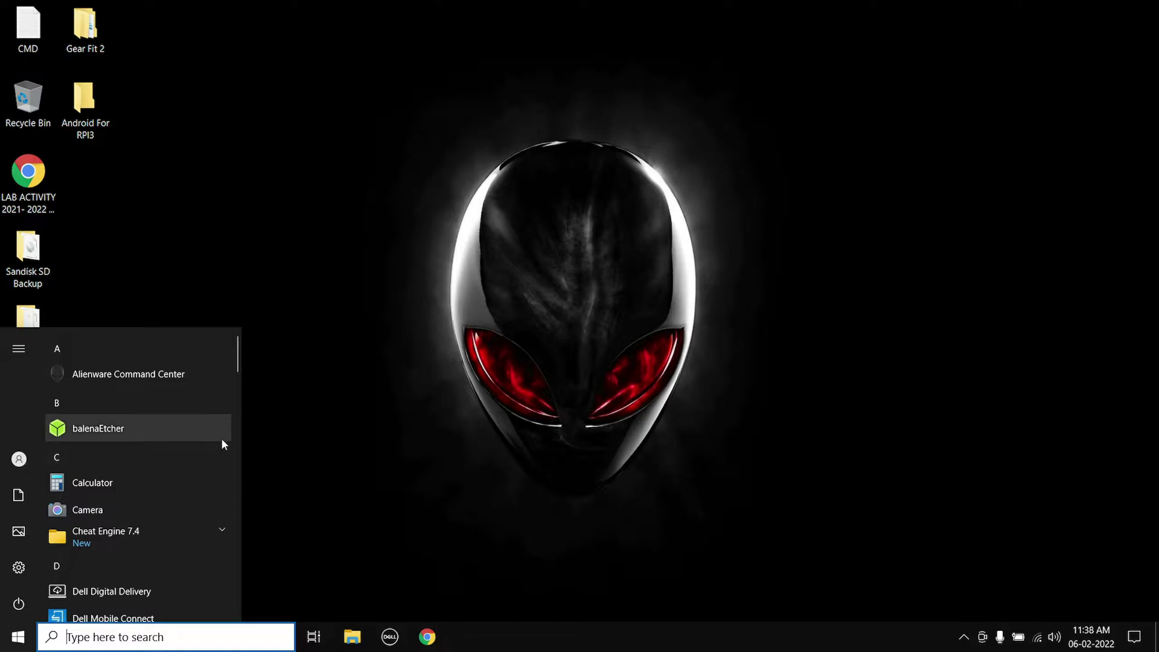
click(201, 193)
double_click(85, 100)
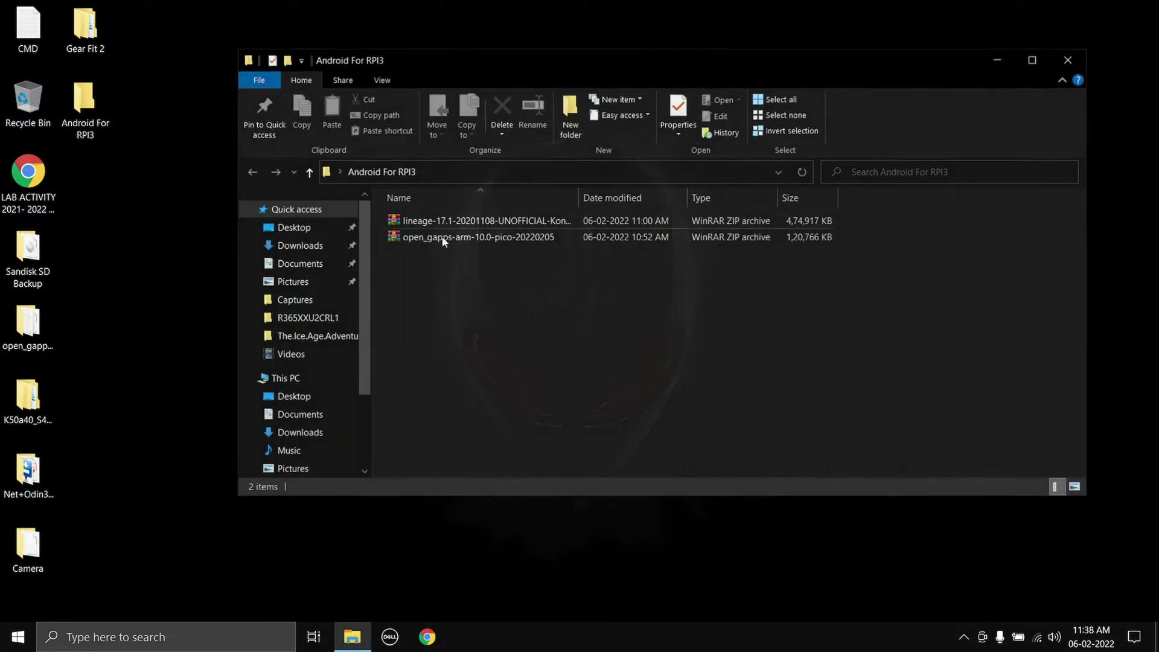
click(465, 223)
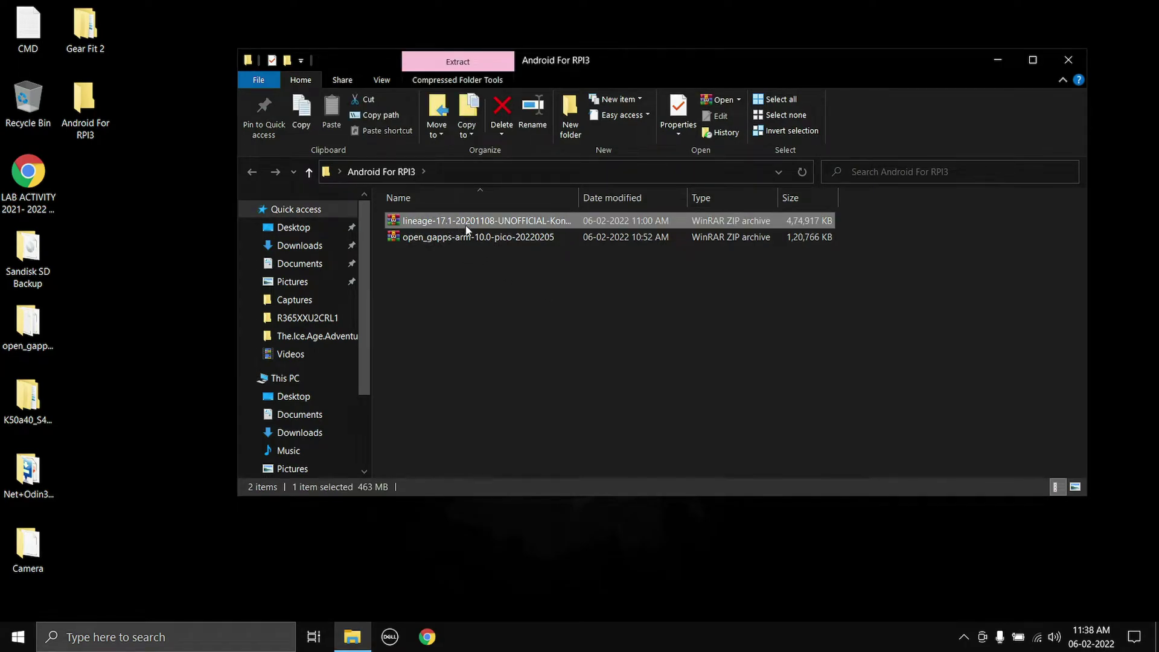
right_click(466, 228)
click(519, 286)
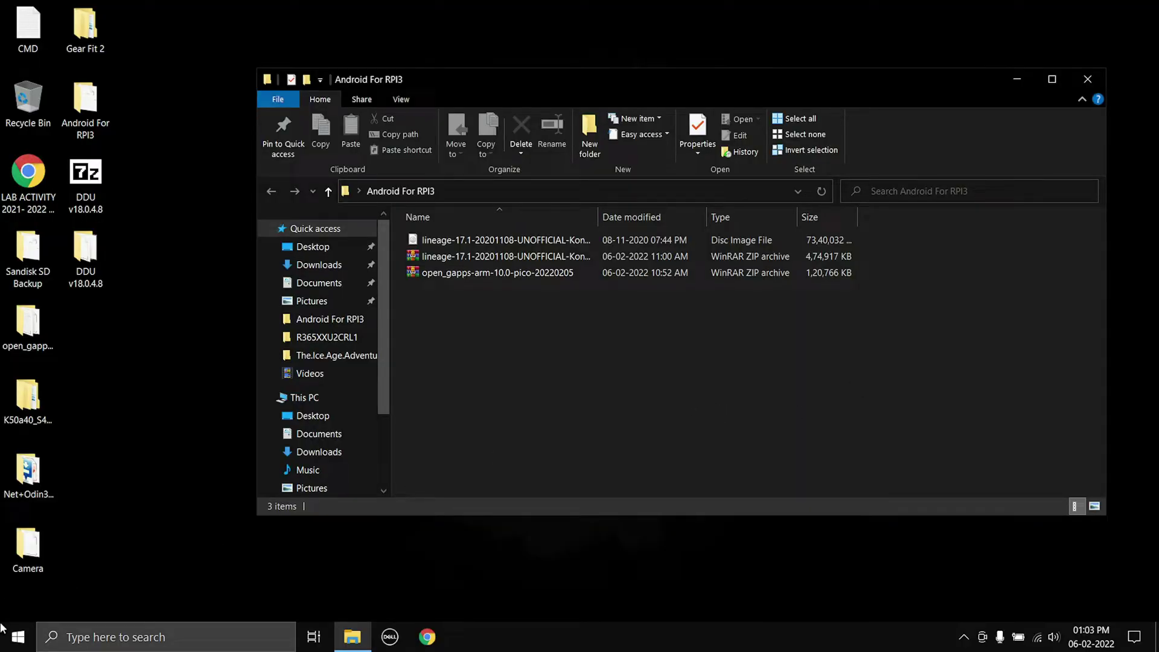
- Launch balenaEtcher and load the extracted lineage-17.1 disc image from the Android For RPI3 folder as the flash source
click(18, 636)
click(168, 364)
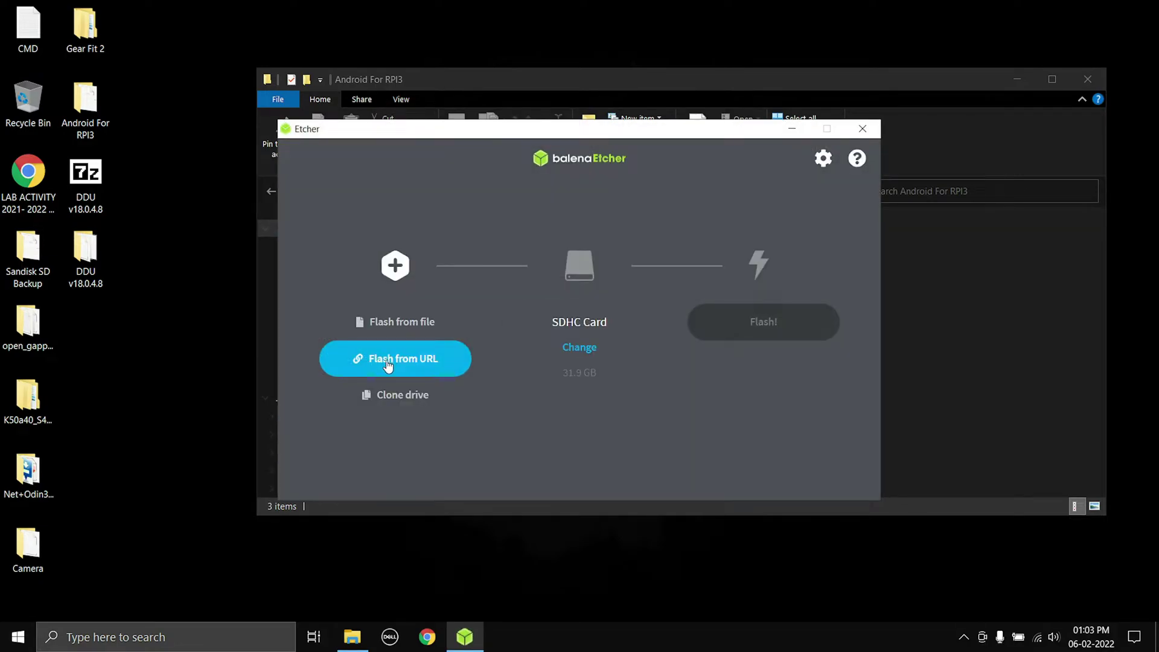
click(427, 324)
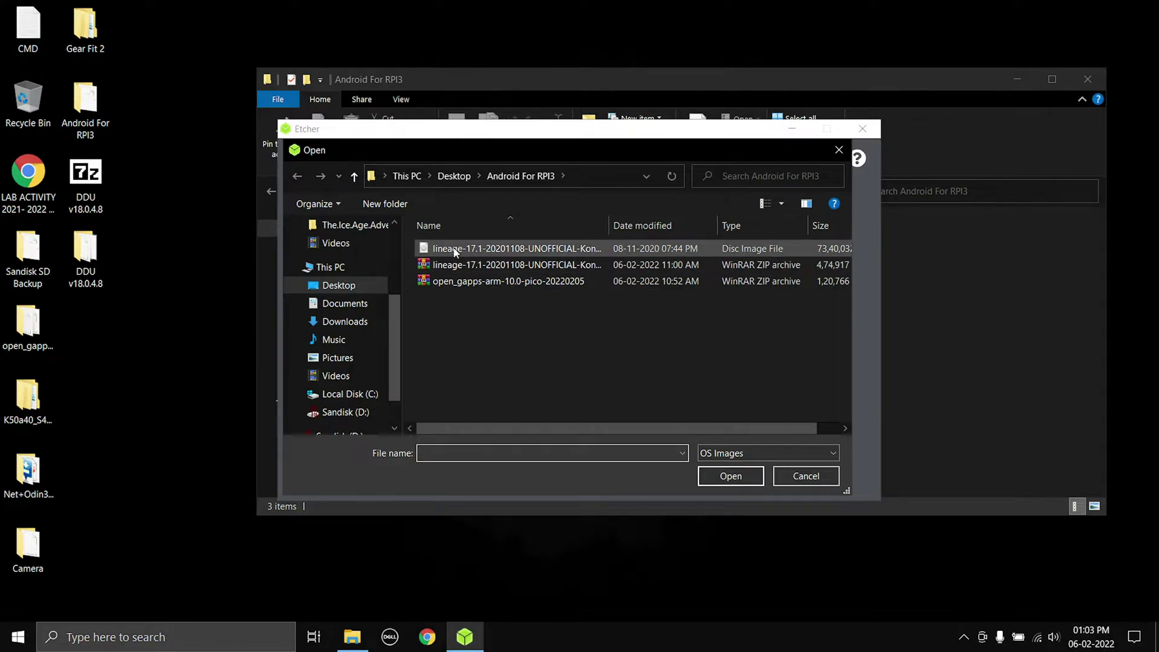
double_click(483, 247)
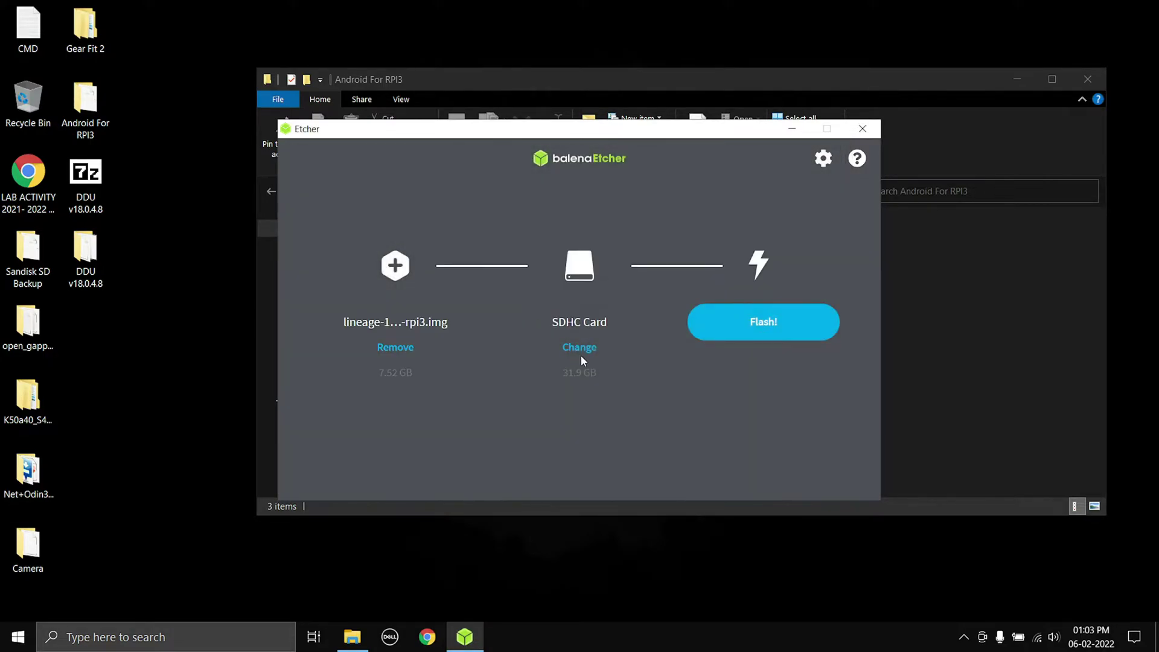
- Choose the SDHC Card at D:\ as the target and flash the LineageOS image to it
click(580, 347)
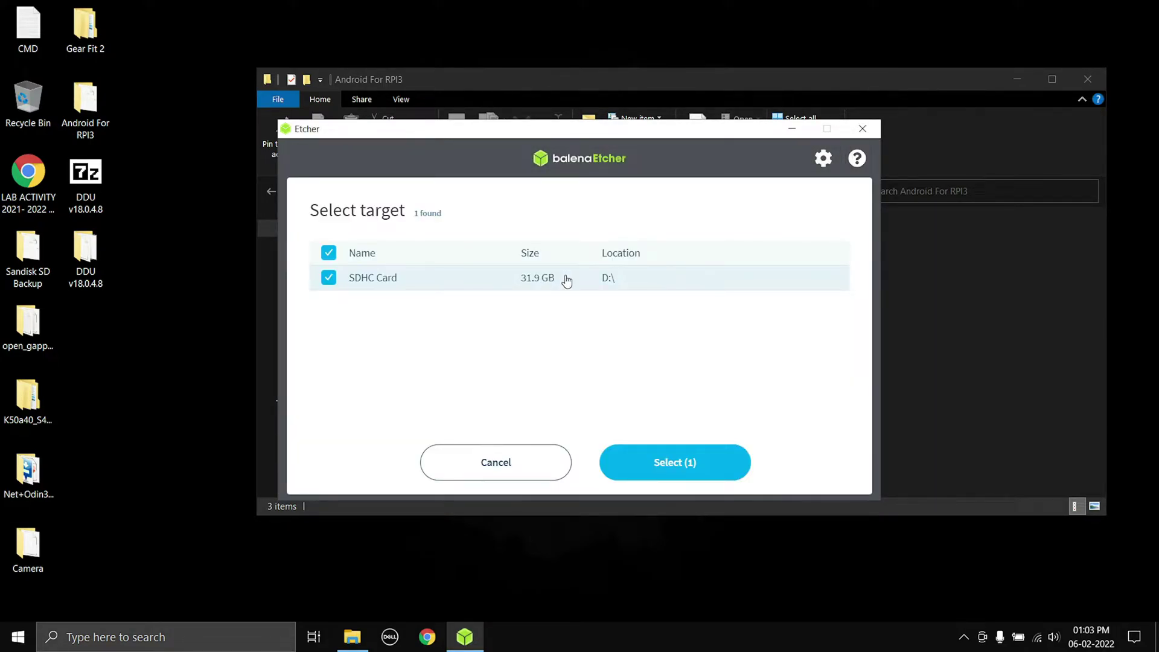
click(679, 452)
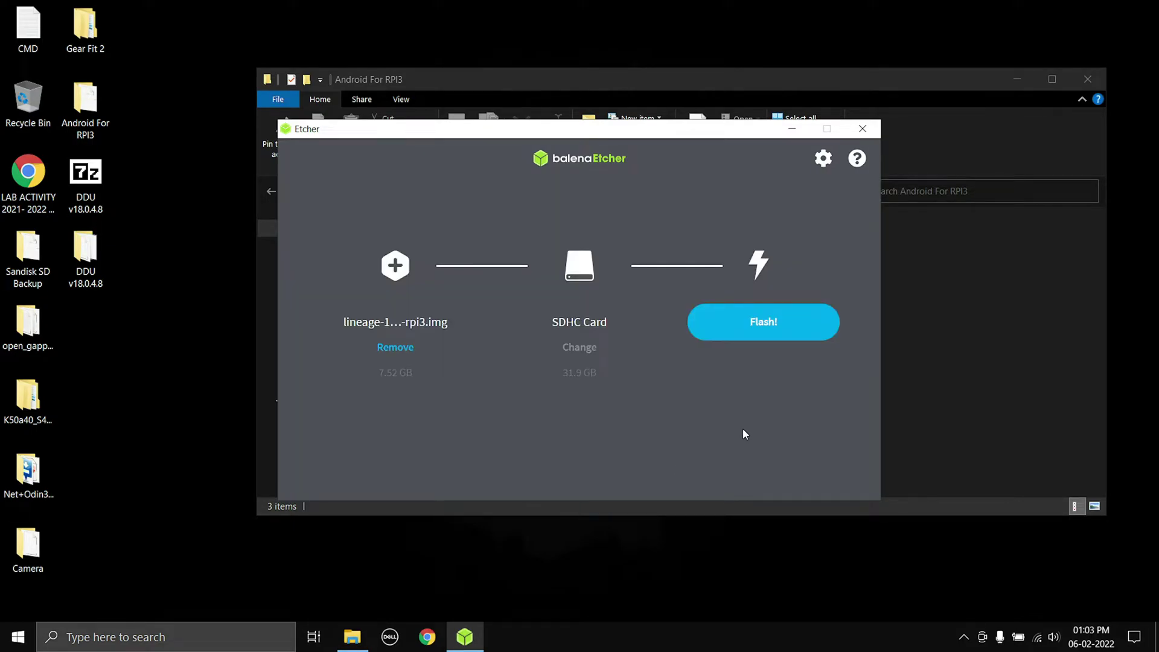
click(765, 328)
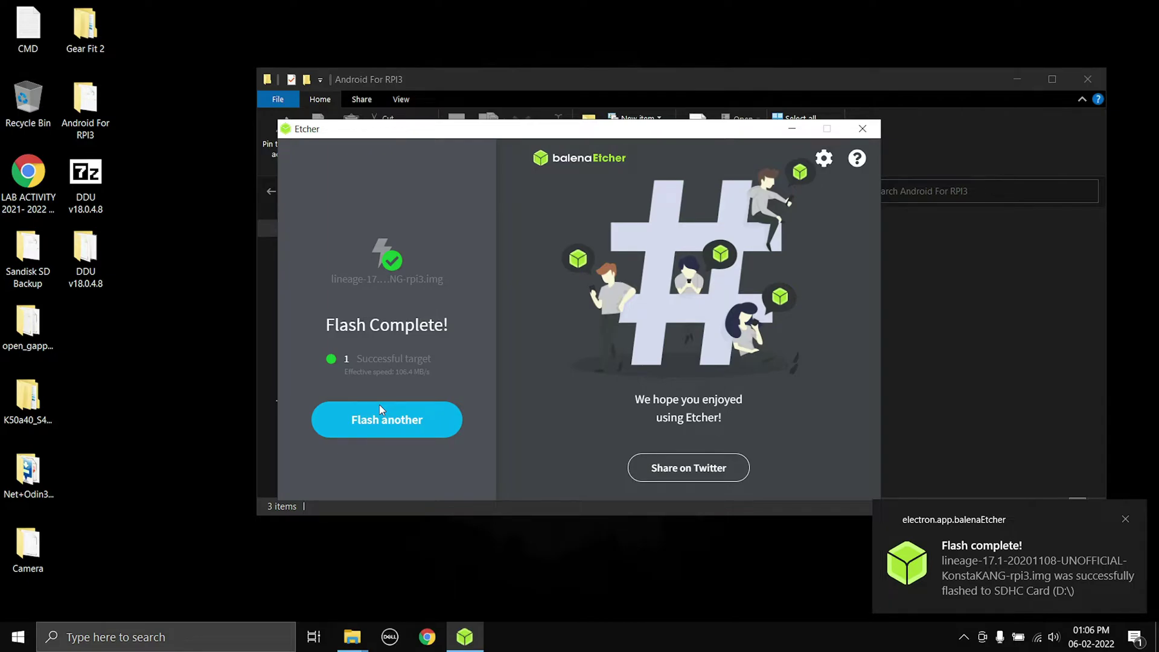
- Decline formatting drive G: and close the Etcher and Android For RPI3 windows
click(876, 126)
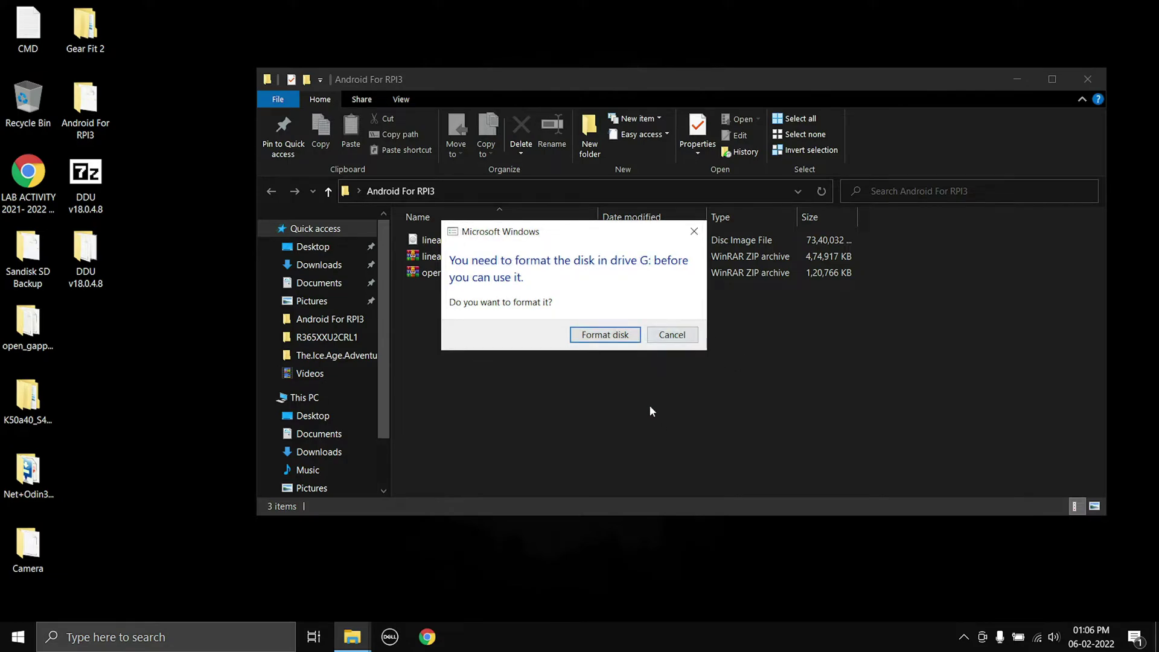
click(676, 334)
drag(388, 395, 387, 476)
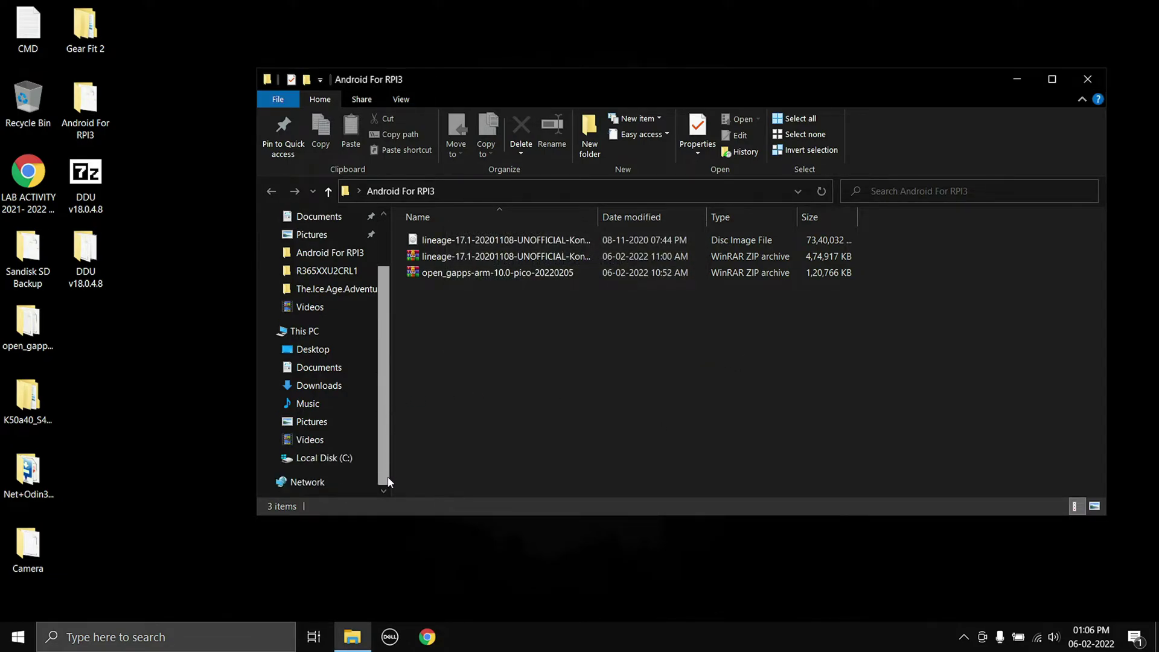
click(1093, 85)
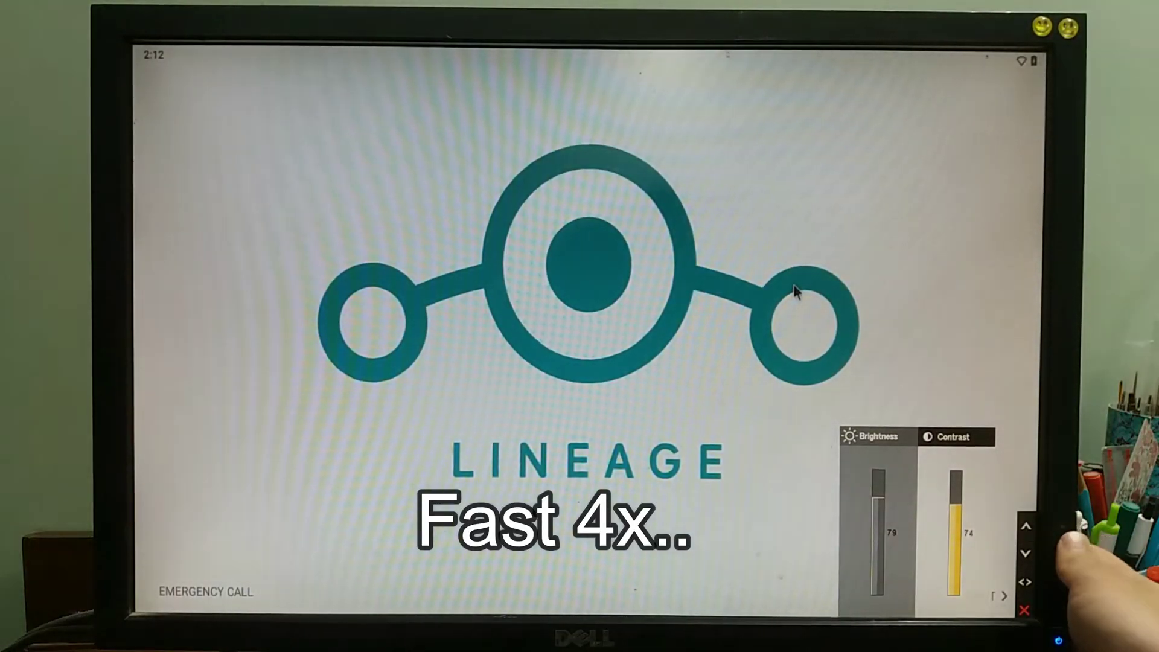
- Start the LineageOS setup on the Raspberry Pi and set the time zone to Kolkata (GMT+5:30)
click(978, 594)
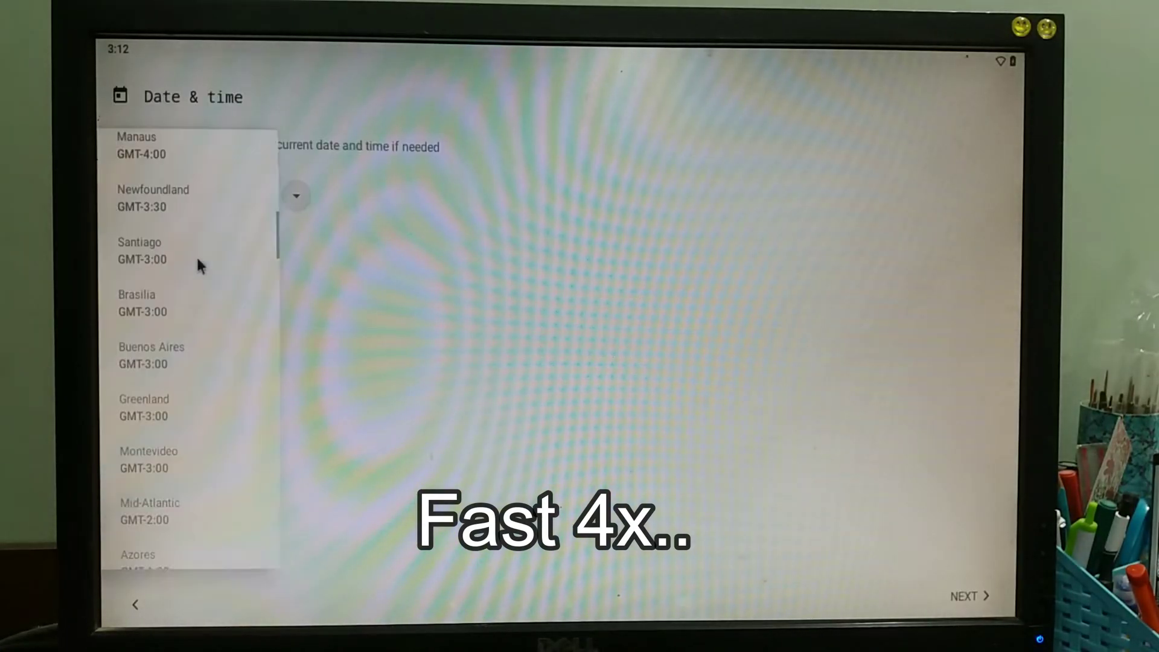
scroll(187, 373, down, 10)
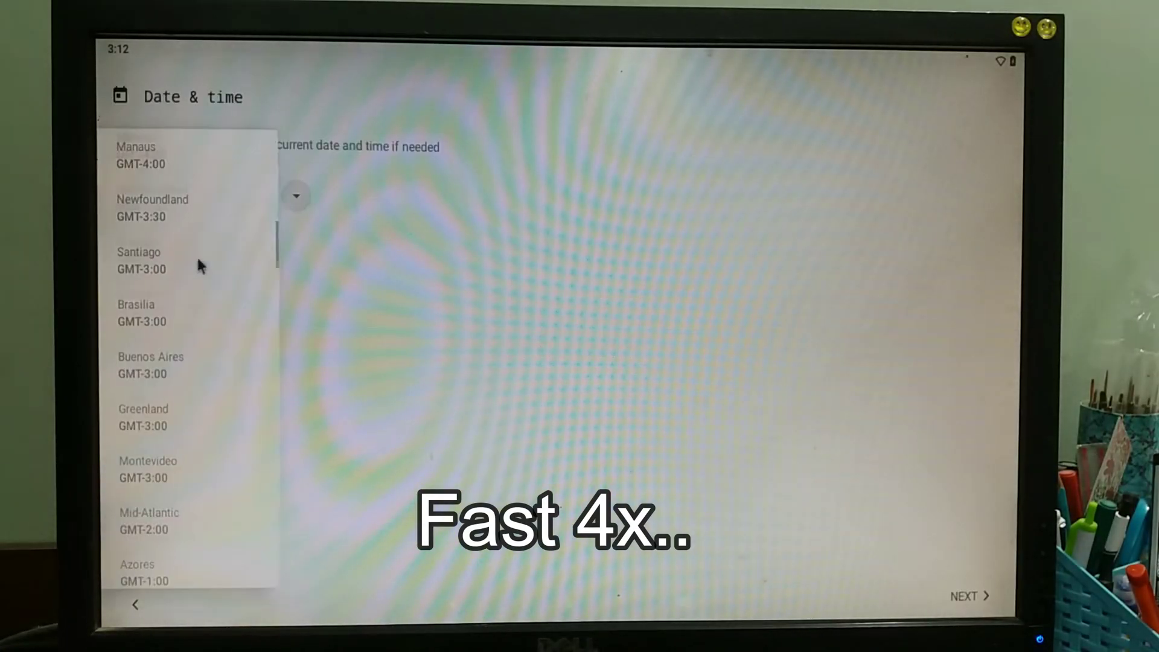
scroll(186, 395, up, 6)
key(Return)
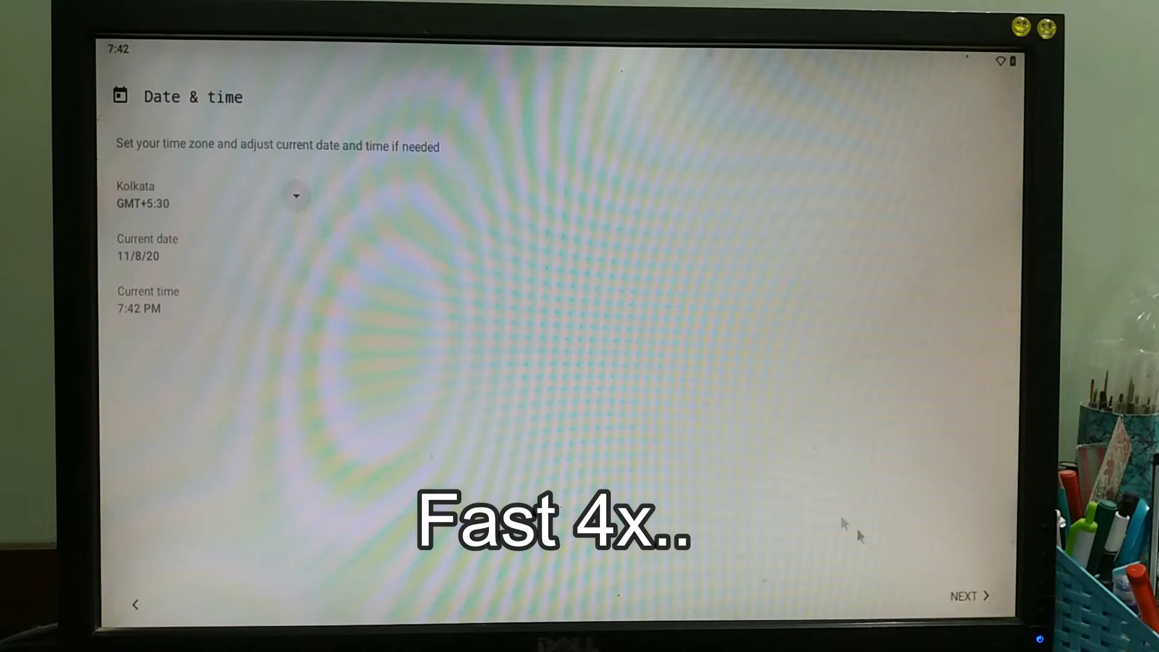
click(966, 596)
- Continue through the location services and LineageOS features pages, keeping location access and diagnostic data sharing enabled
click(941, 564)
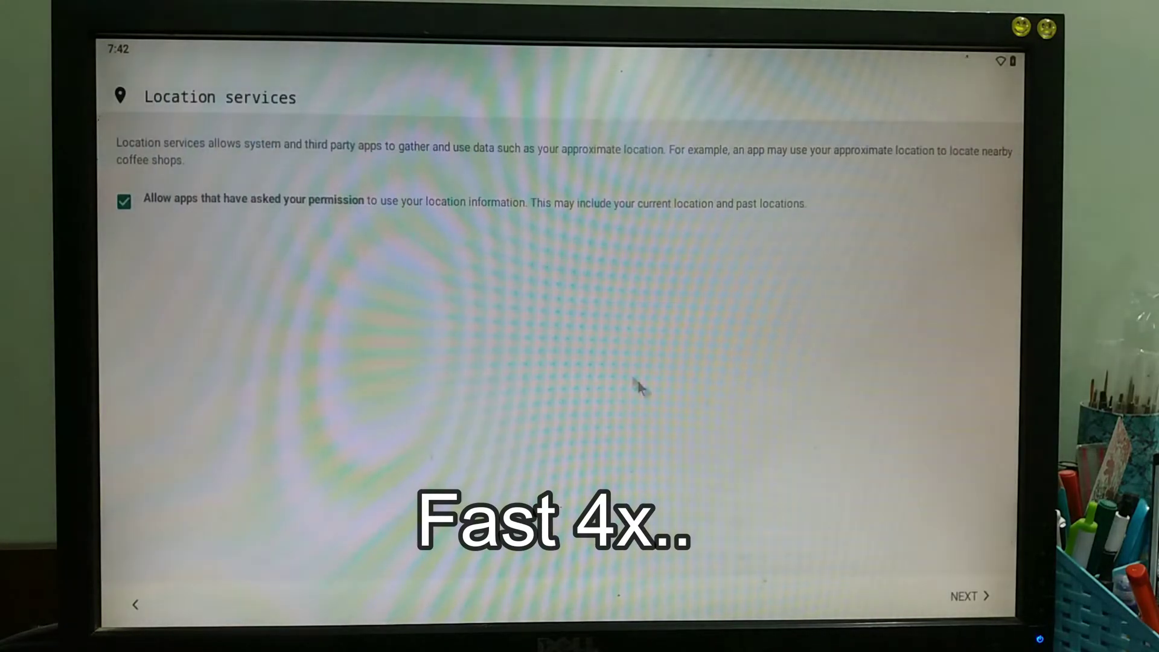
click(965, 595)
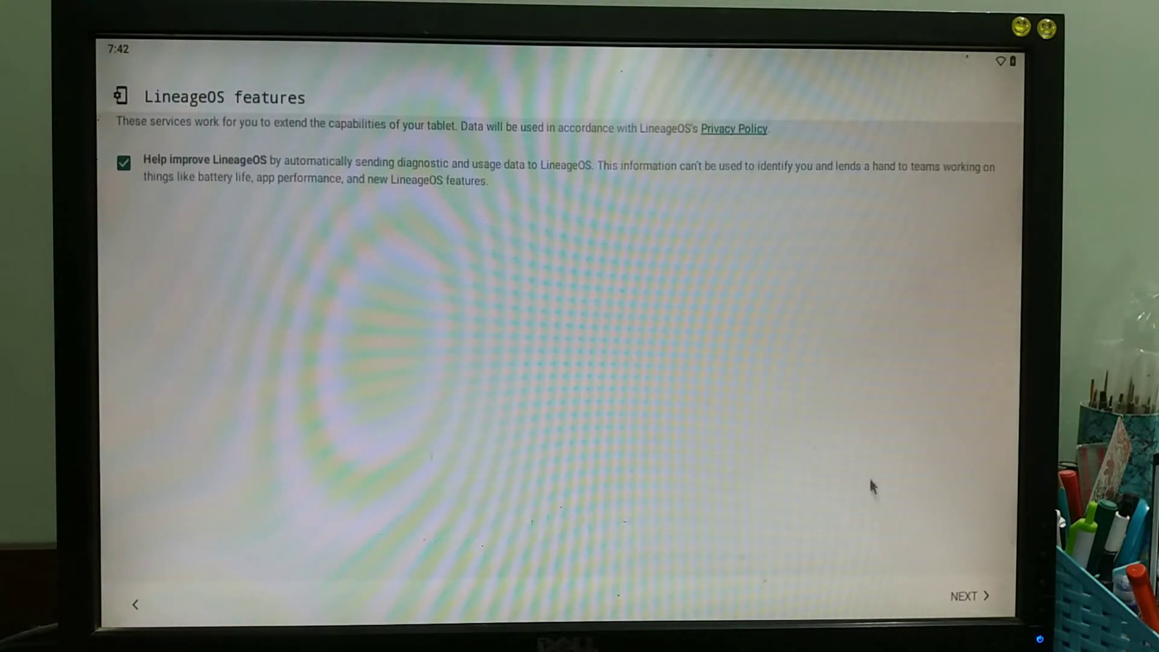
click(980, 599)
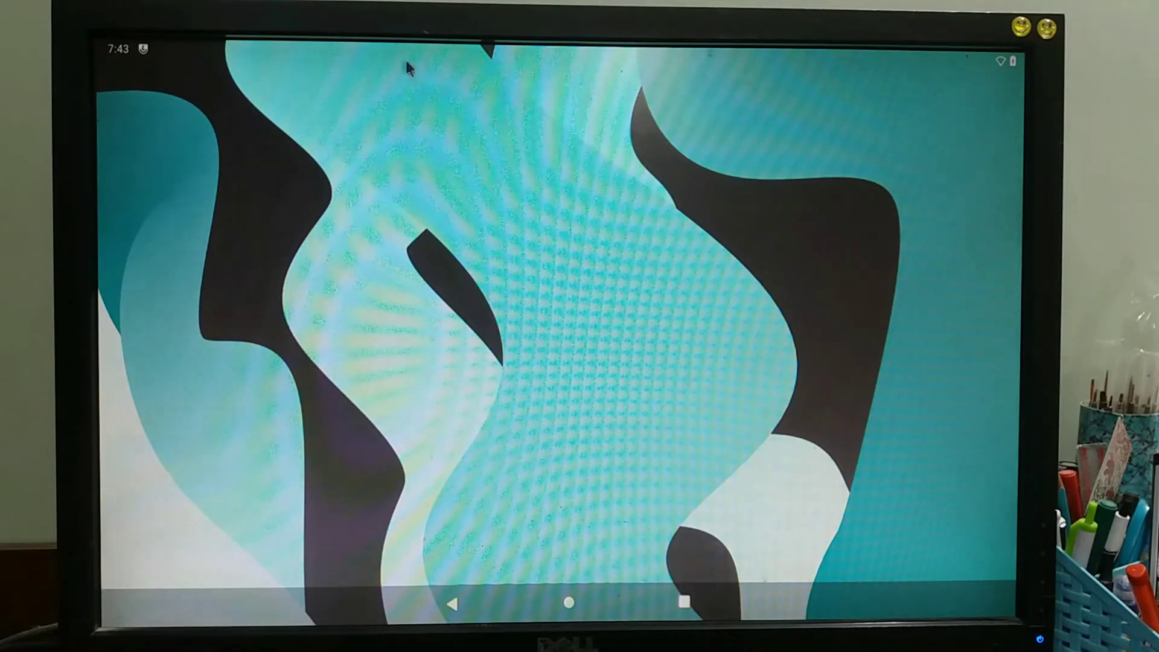
- Bring up the full app list from the LineageOS home screen and open Settings
click(338, 62)
click(521, 354)
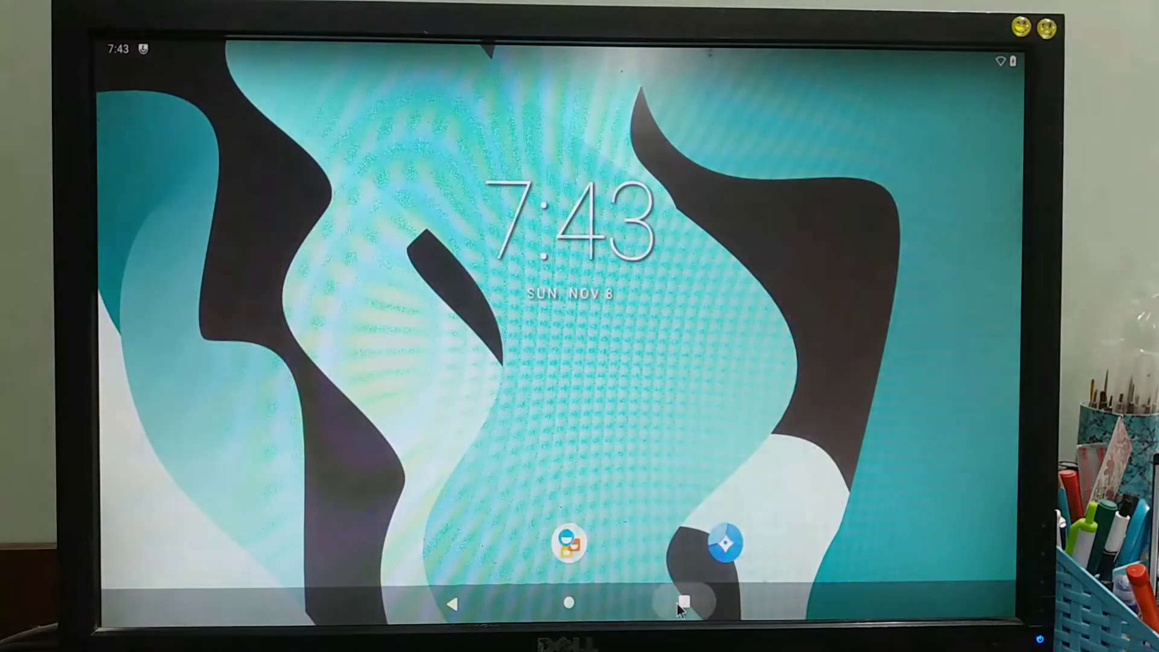
click(679, 602)
click(583, 599)
drag(583, 598, 624, 156)
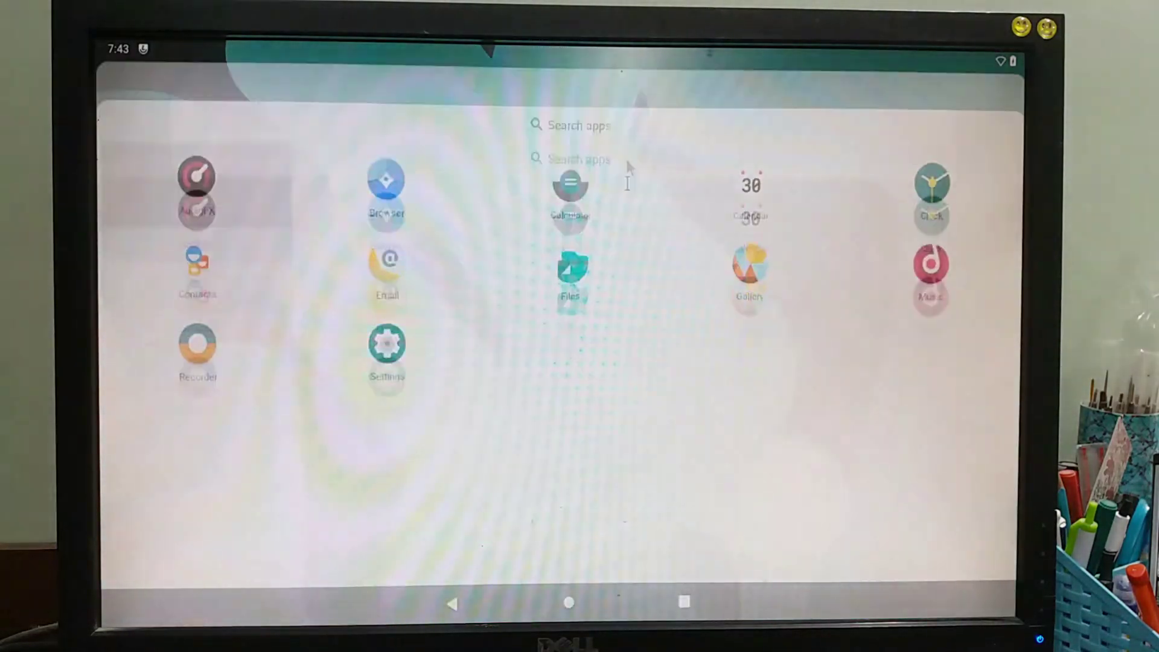
click(389, 371)
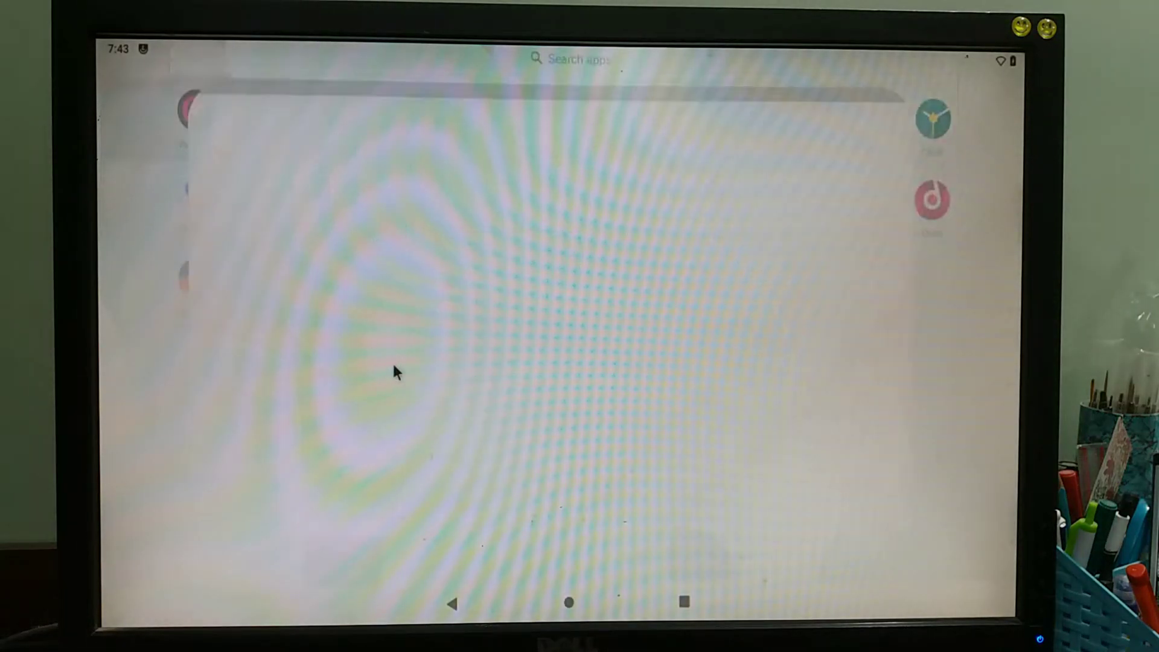